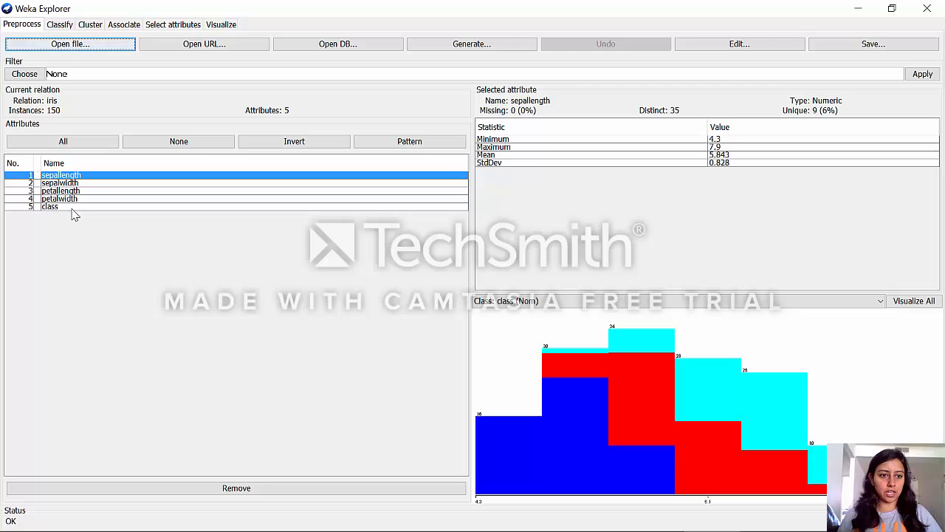
Examine the iris attributes' statistics, including the class labels, sepallength and petallength
left_click(72, 208)
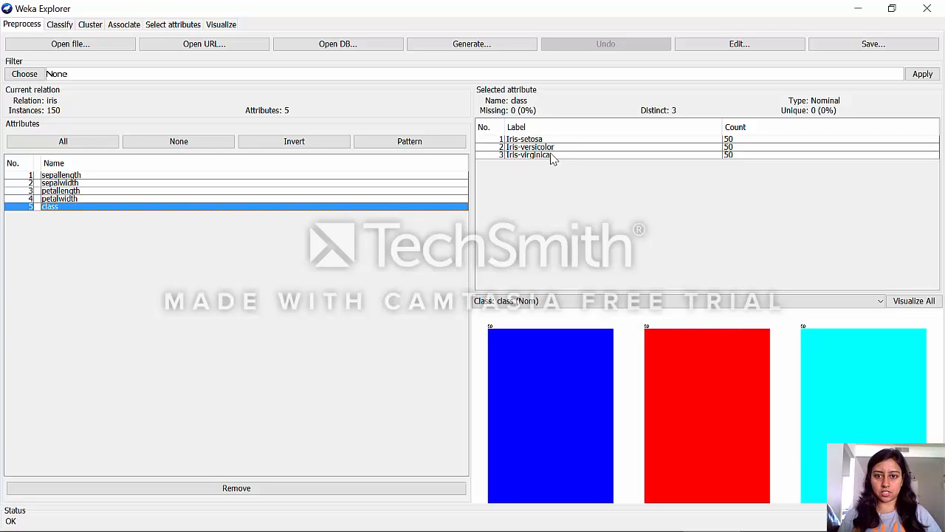
left_click(346, 175)
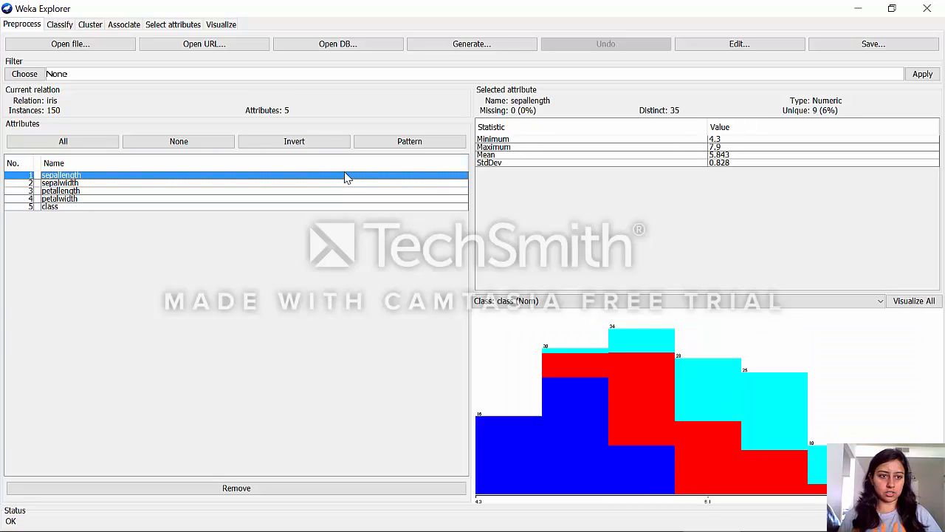
key("Down")
key("Down")
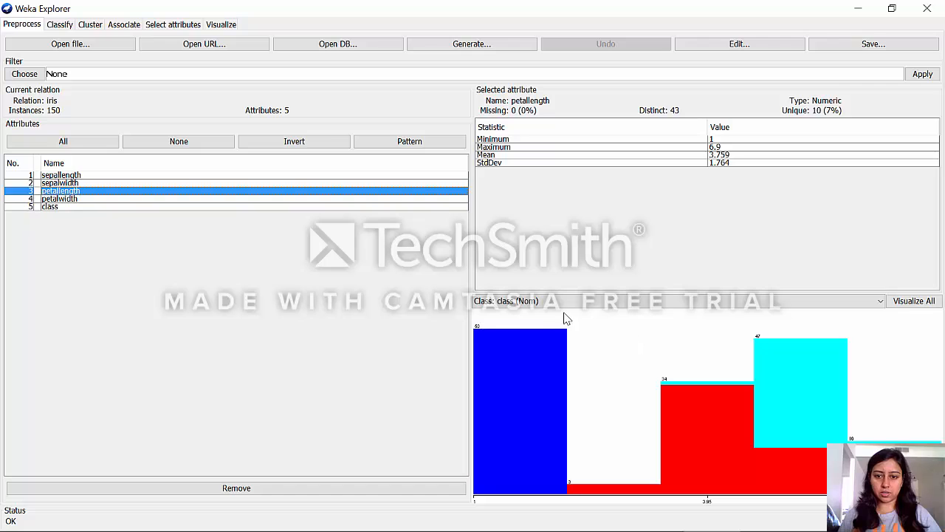
View the iris dataset's individual records in the data viewer and close it without making changes
left_click(748, 49)
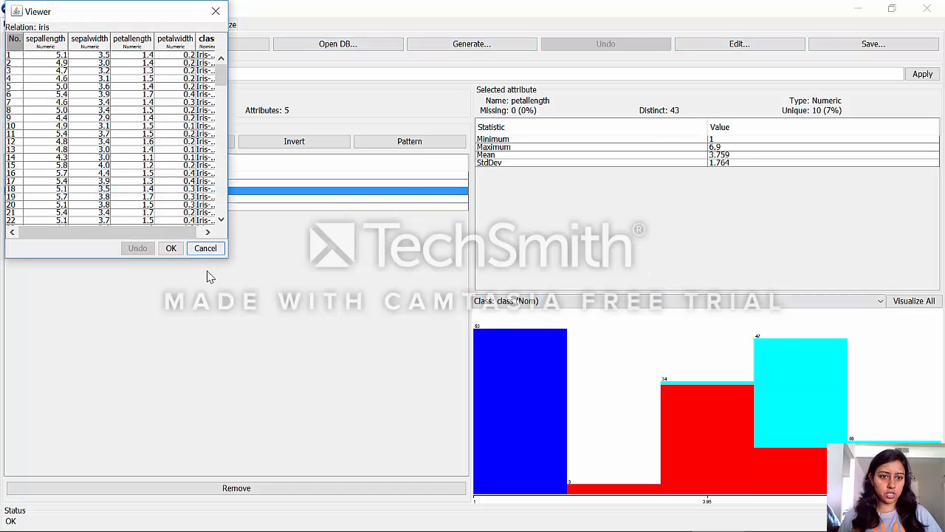
left_click(177, 173)
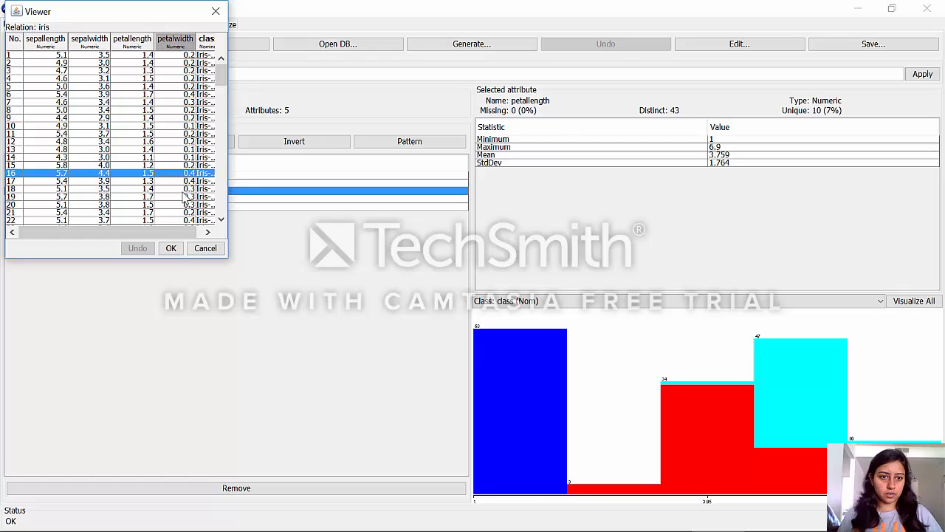
left_click(206, 248)
Choose the J48 decision tree from the trees group as the classifier
left_click(59, 25)
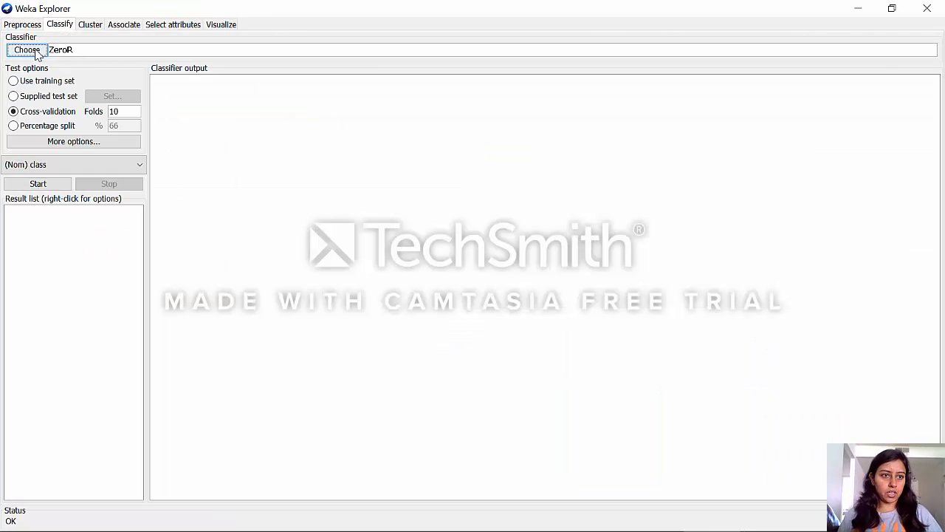
left_click(27, 49)
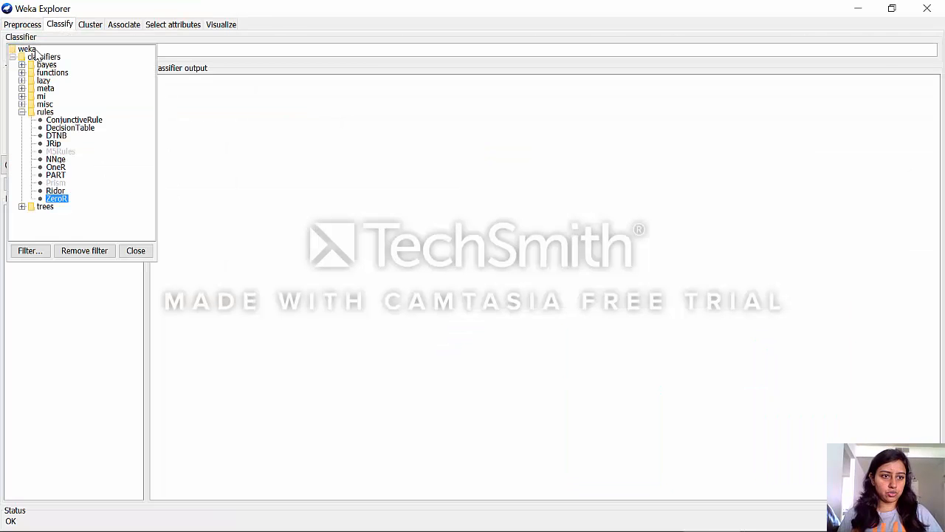
left_click(22, 112)
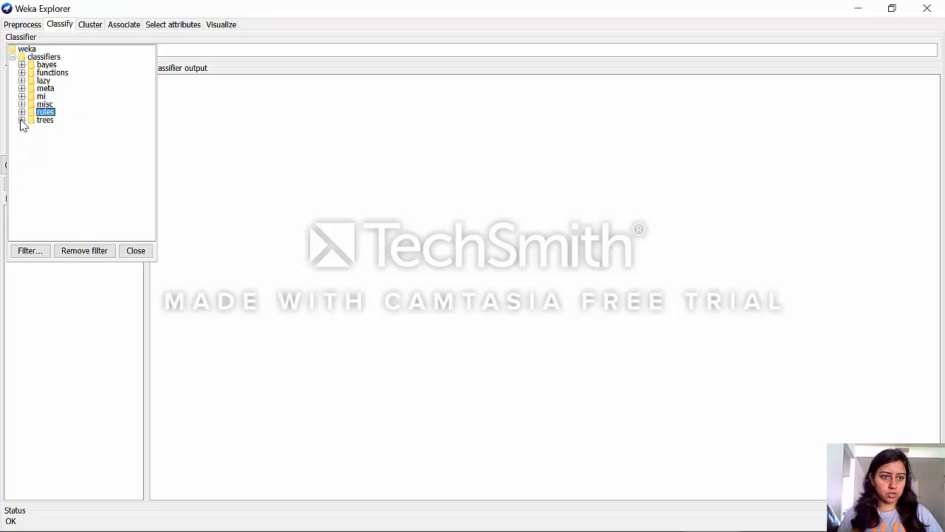
left_click(22, 120)
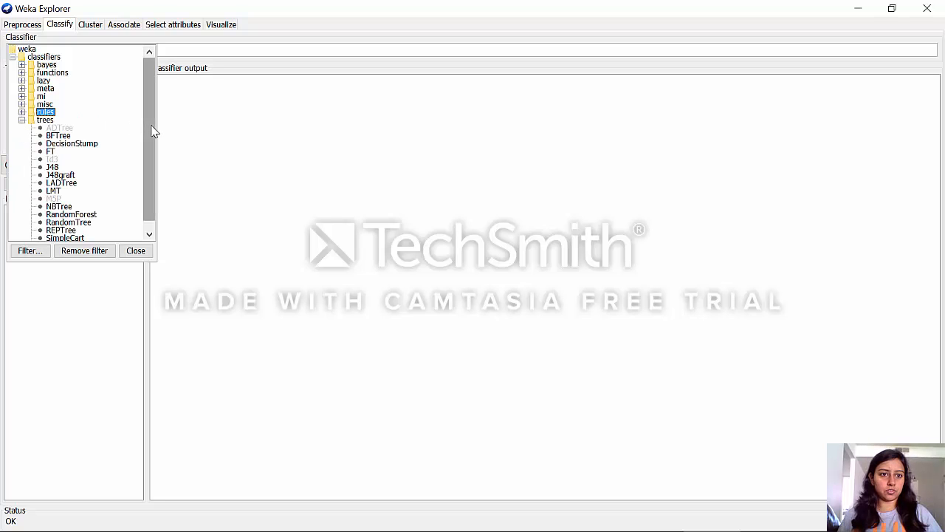
left_click_drag(152, 131, 152, 148)
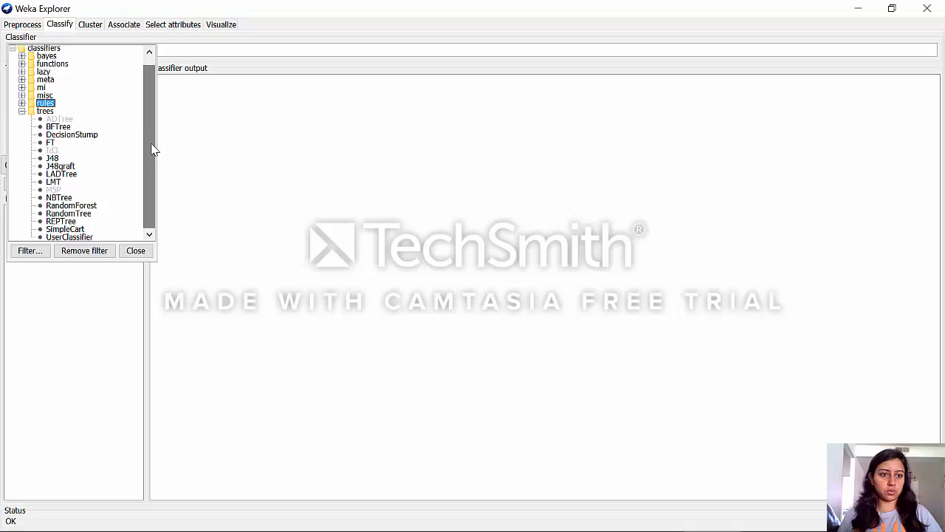
left_click(53, 158)
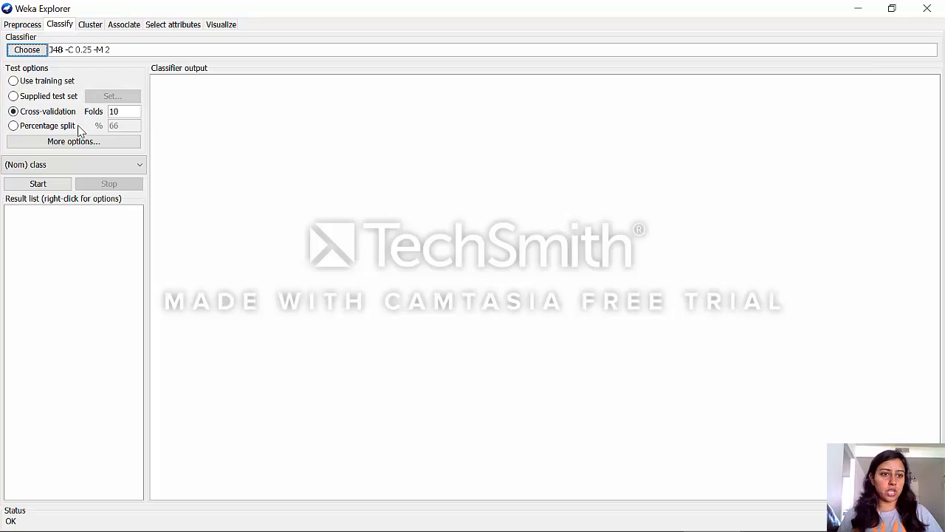
Set the classifier's test option to a percentage split of 66%
left_click(14, 81)
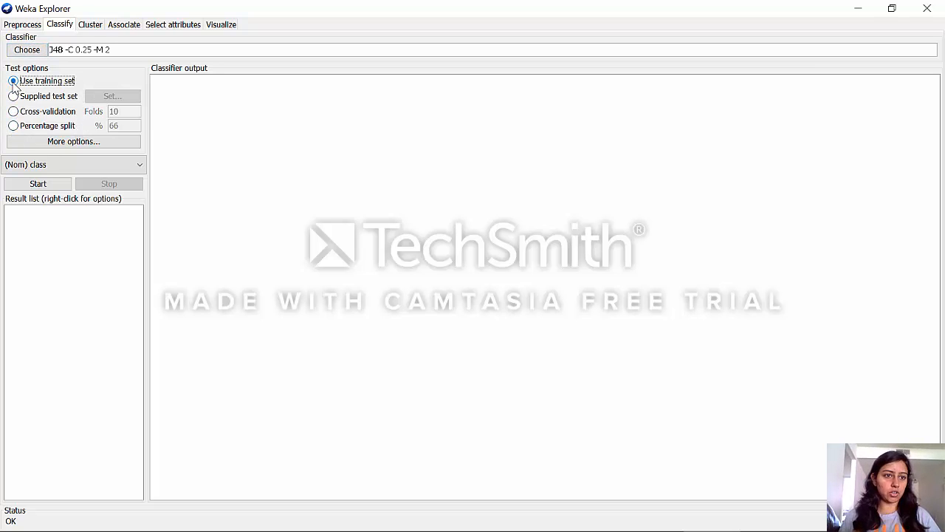
left_click(14, 97)
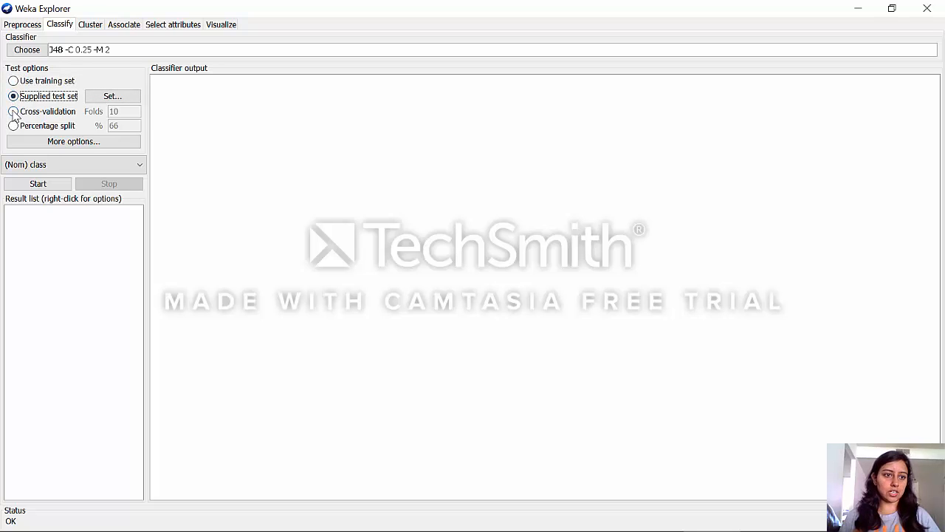
left_click(13, 112)
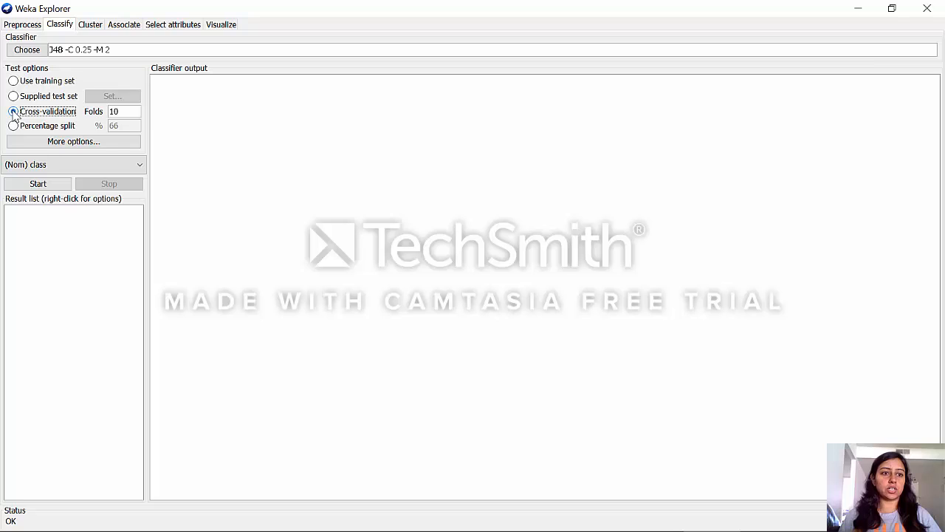
left_click(13, 126)
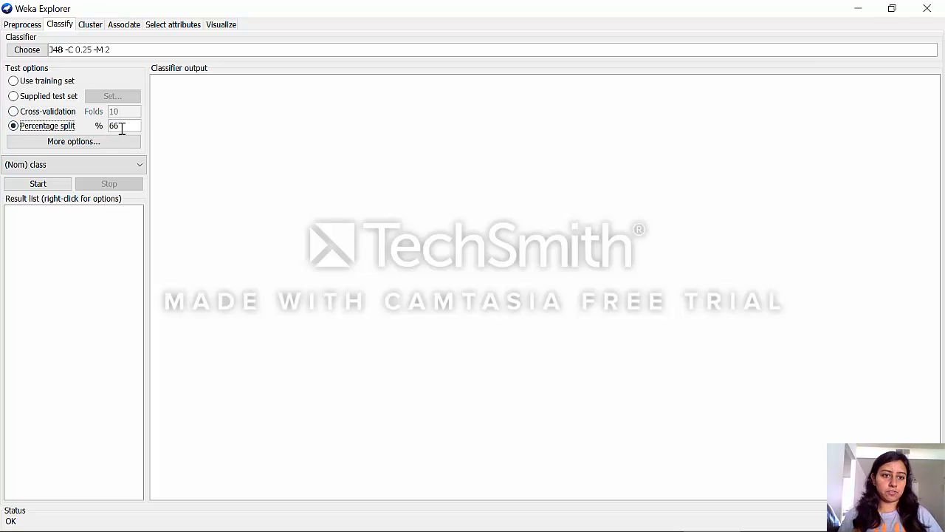
left_click(122, 128)
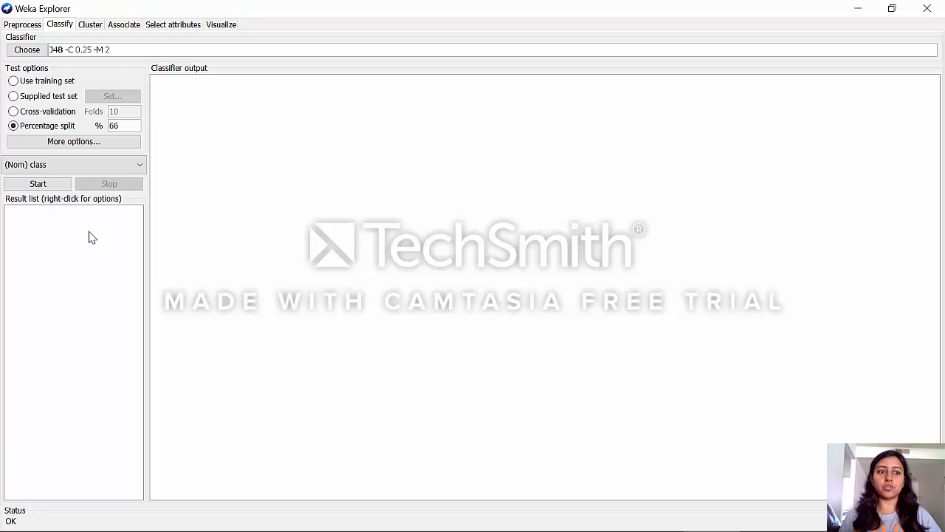
Check the type and labels of the class attribute in the loaded iris dataset
left_click(21, 27)
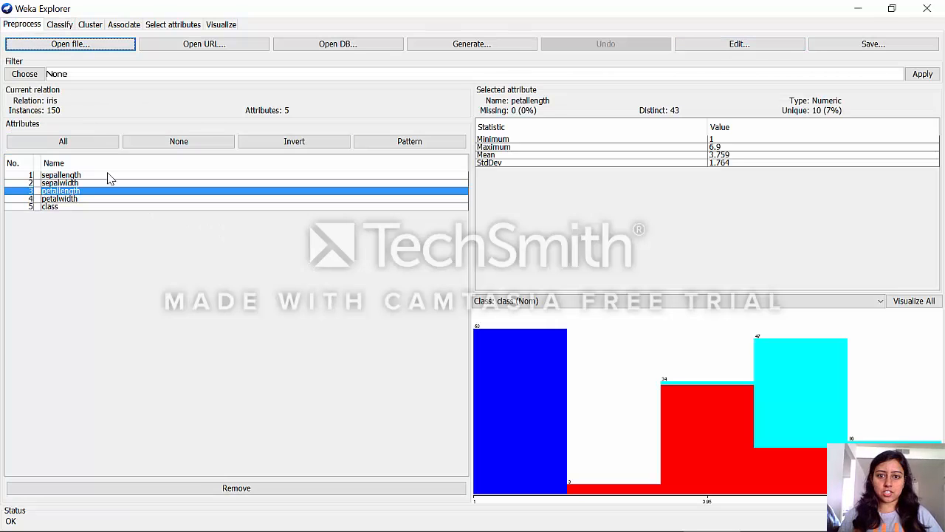
left_click(83, 208)
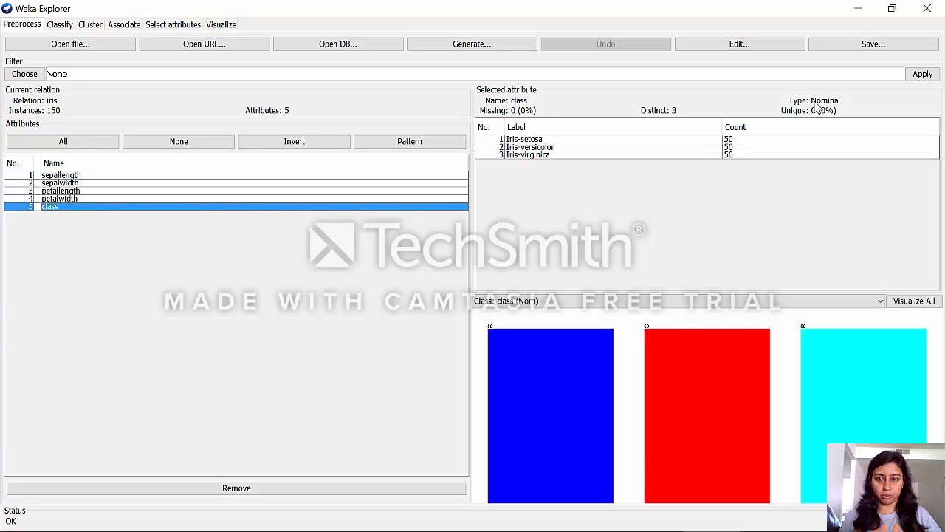
Run the J48 classifier on the iris data and highlight the pruned tree rules in the output
left_click(58, 26)
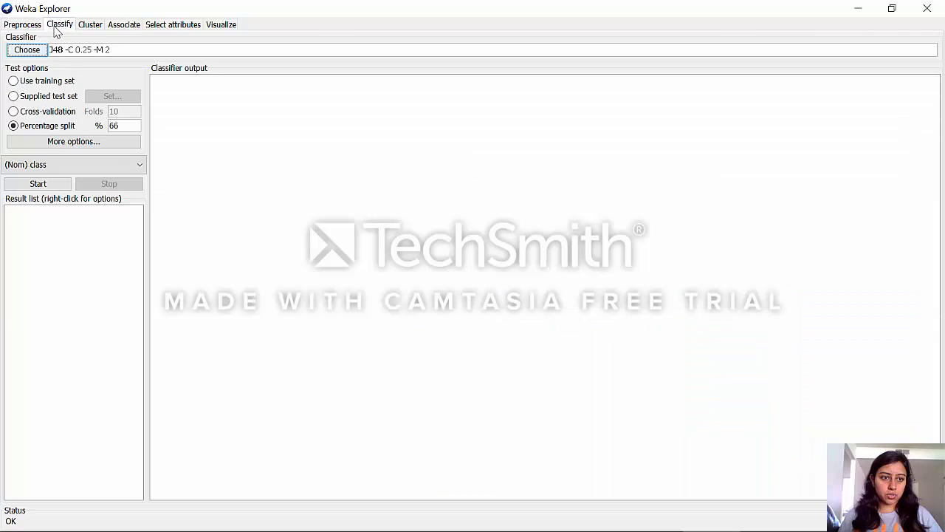
left_click(39, 185)
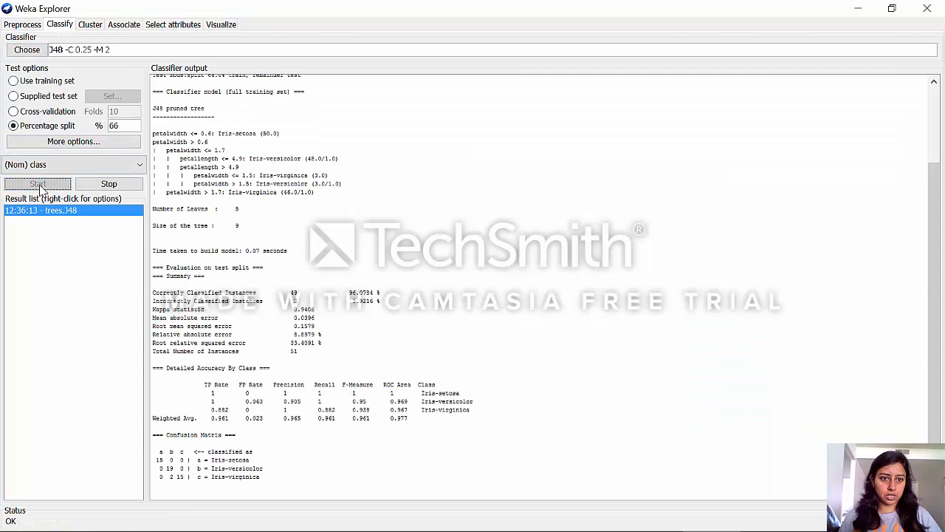
left_click_drag(318, 197, 131, 133)
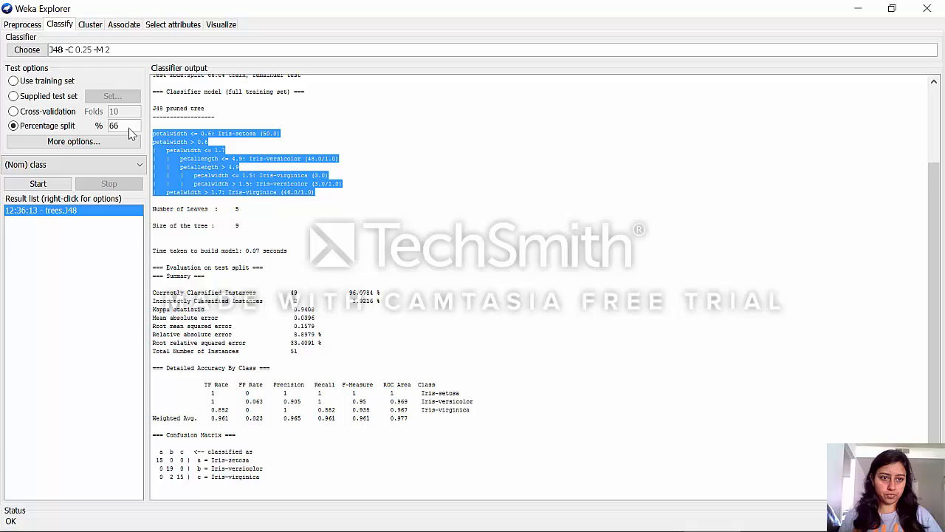
Visualize the tree of the J48 result in a maximized window and fit it to the screen
right_click(100, 362)
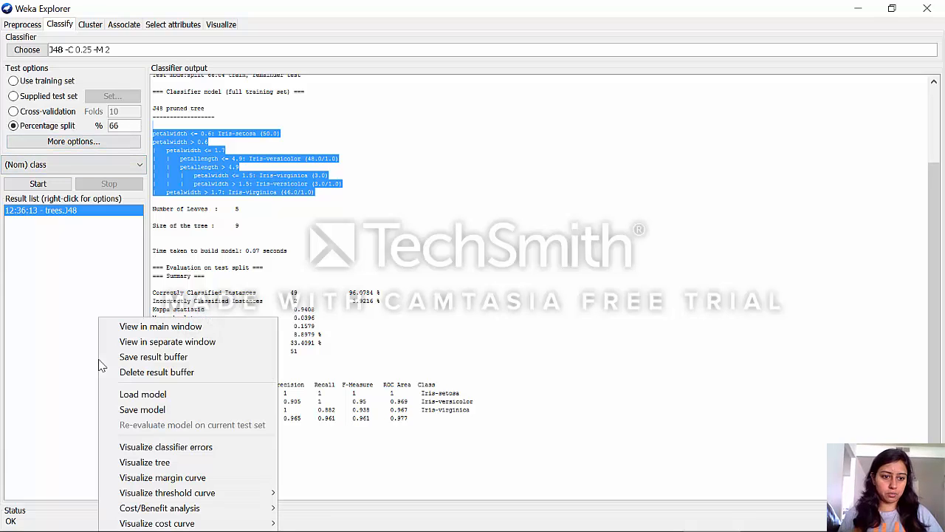
left_click(155, 463)
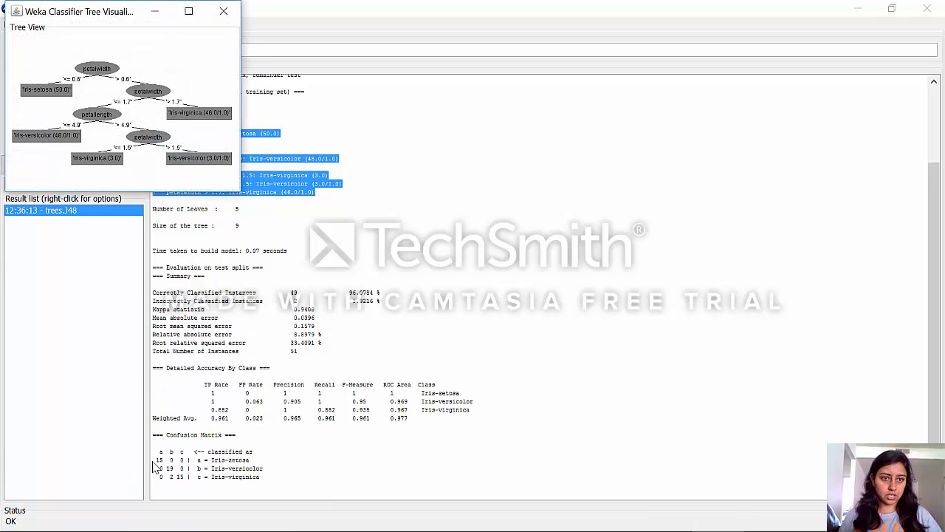
left_click(188, 10)
right_click(193, 236)
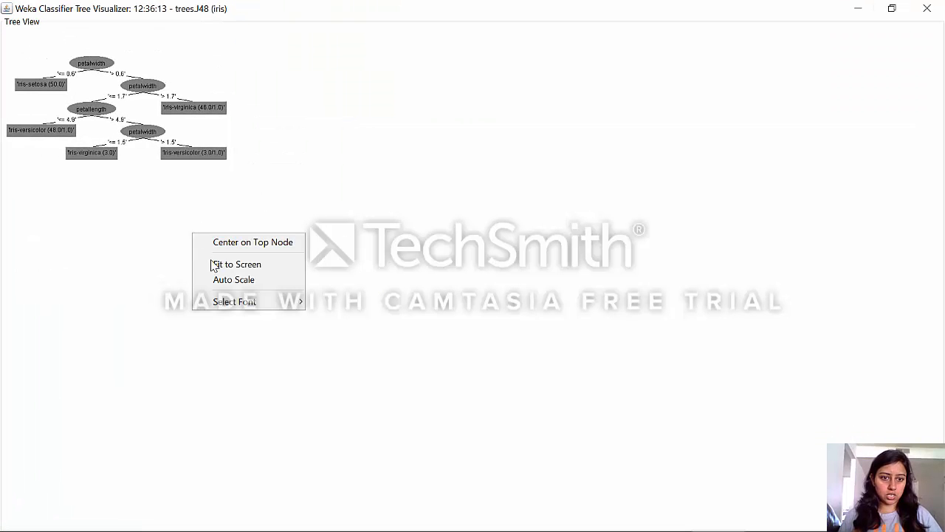
left_click(213, 264)
Set the tree visualization's font to Size 22, shift the tree to read its nodes, and close the visualizer
right_click(213, 264)
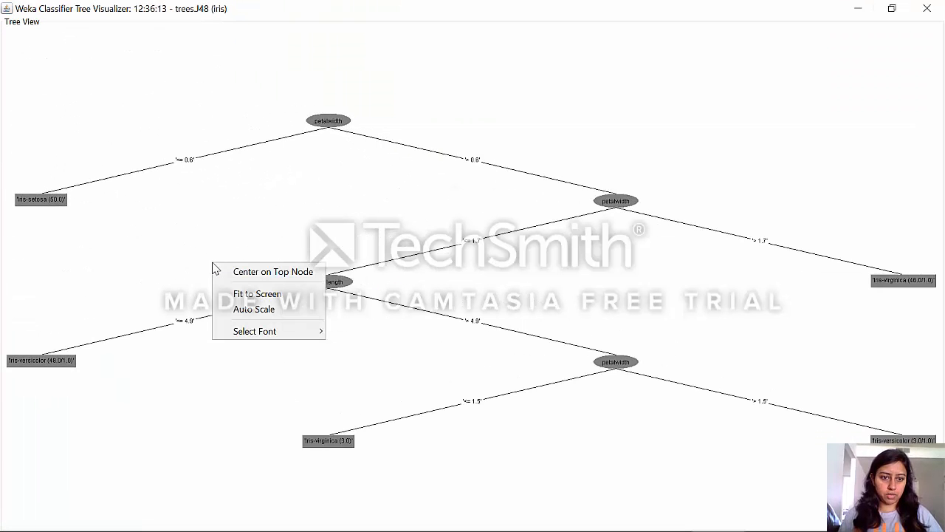
mouse_move(268, 333)
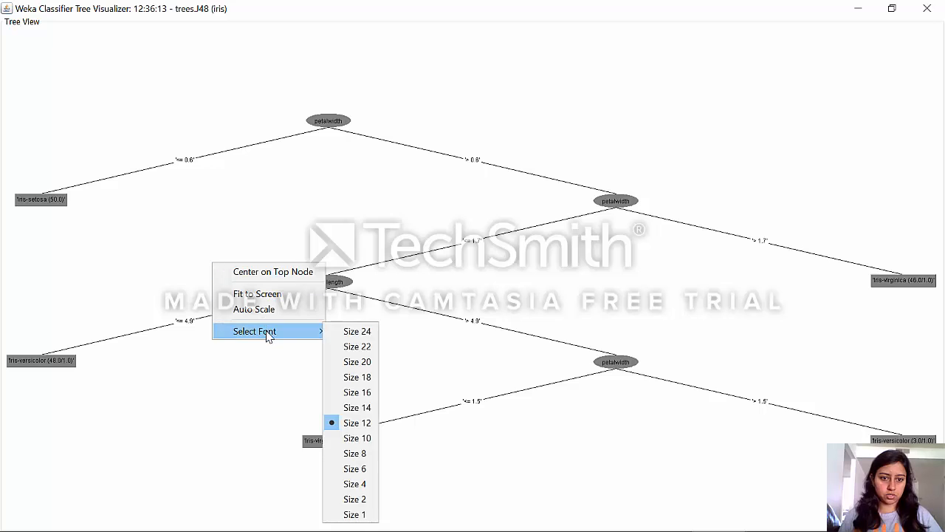
left_click(358, 346)
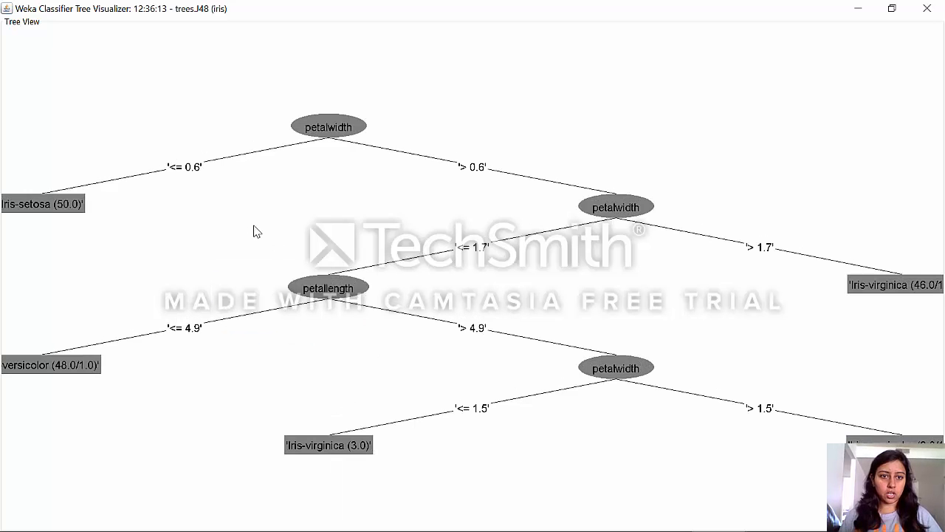
left_click_drag(254, 231, 295, 230)
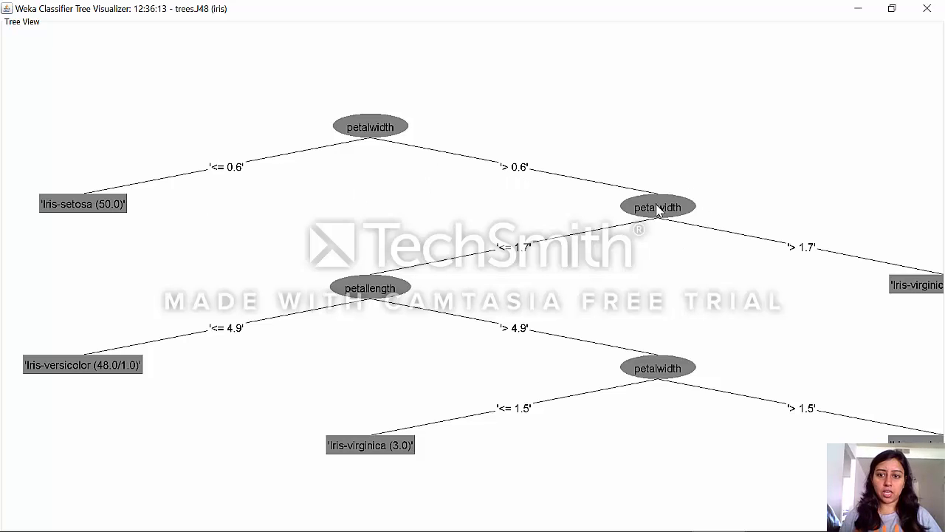
left_click(926, 10)
Examine the correctly classified instances, error measures, detailed accuracy by class and confusion matrix in the J48 output
left_click(432, 310)
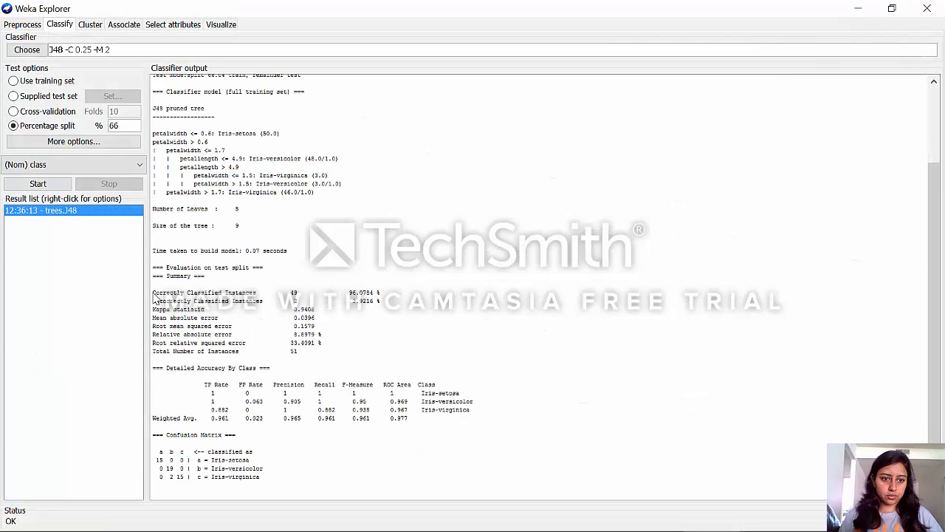
left_click_drag(153, 295, 386, 299)
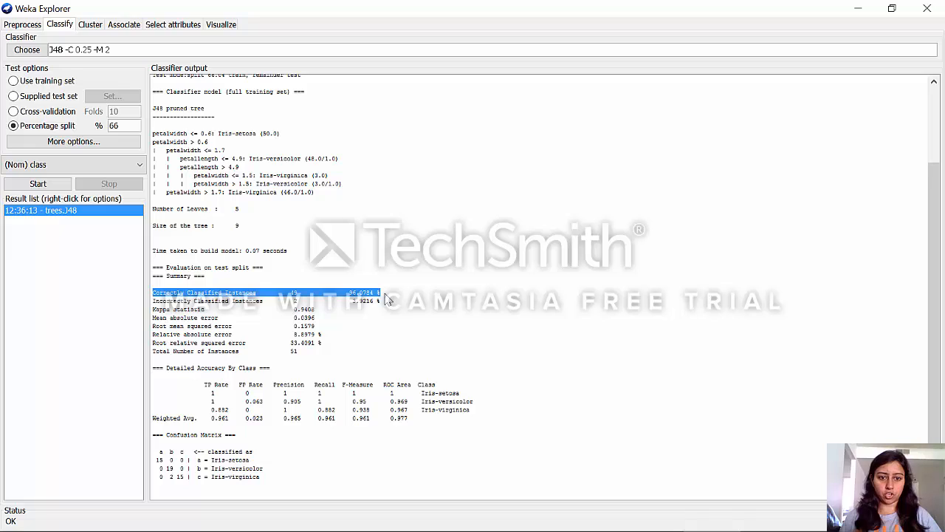
left_click(387, 298)
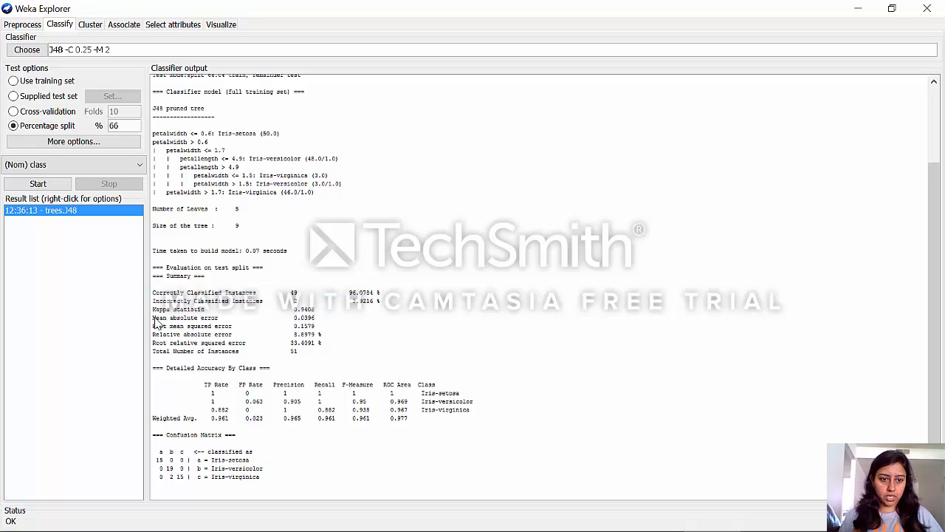
left_click_drag(155, 322, 322, 348)
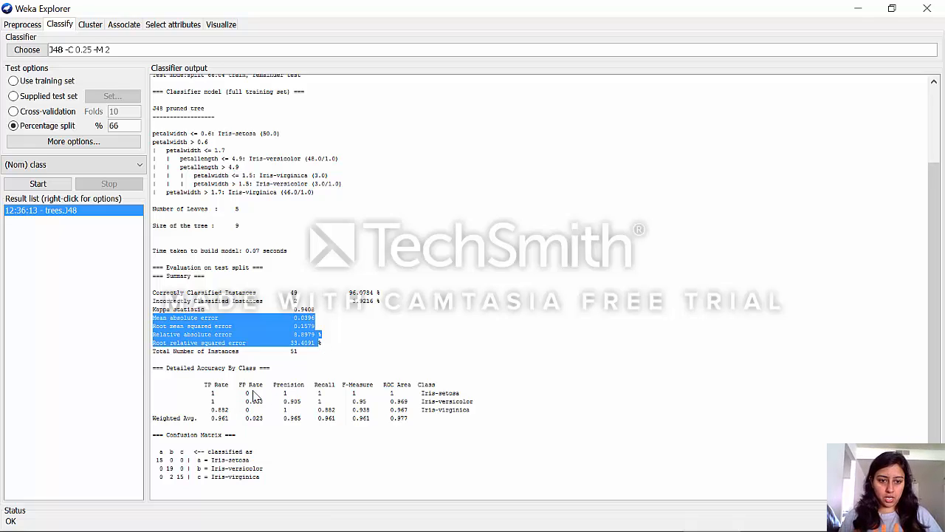
left_click_drag(208, 390, 477, 422)
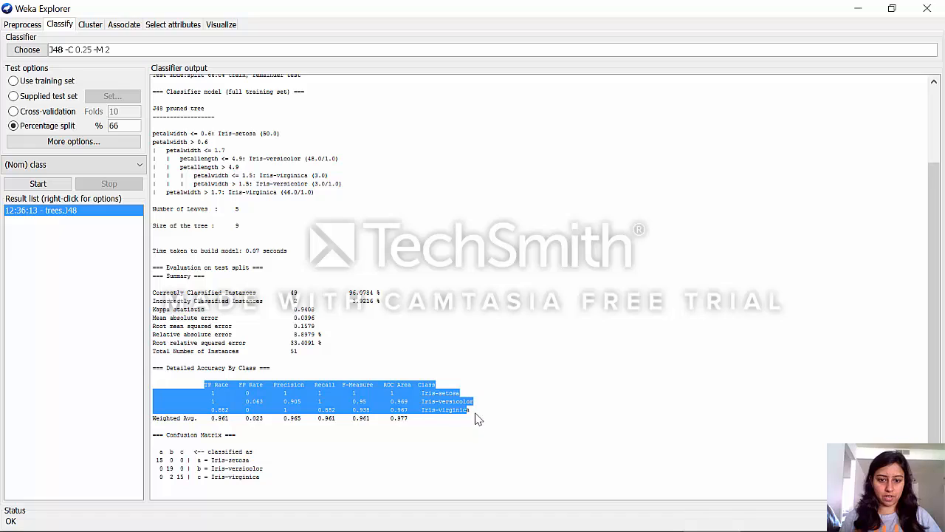
left_click(476, 419)
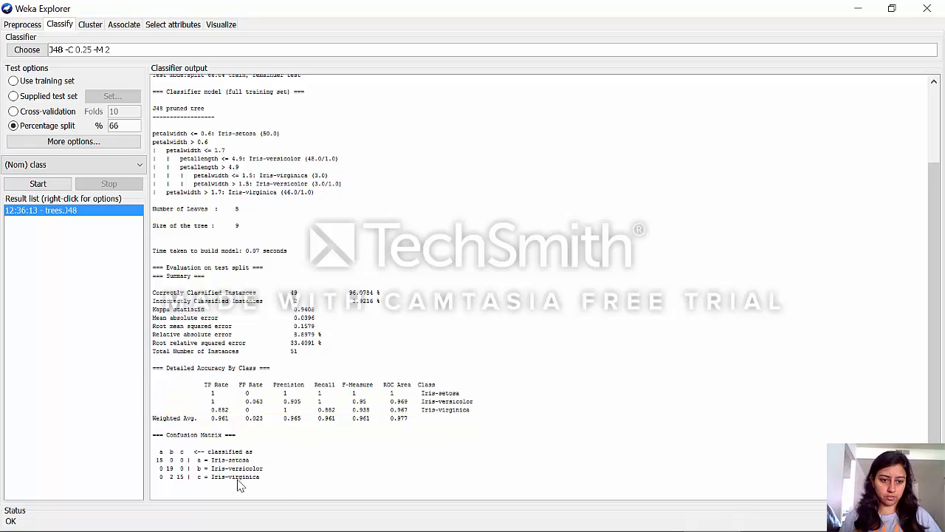
left_click_drag(238, 484, 157, 464)
left_click(162, 458)
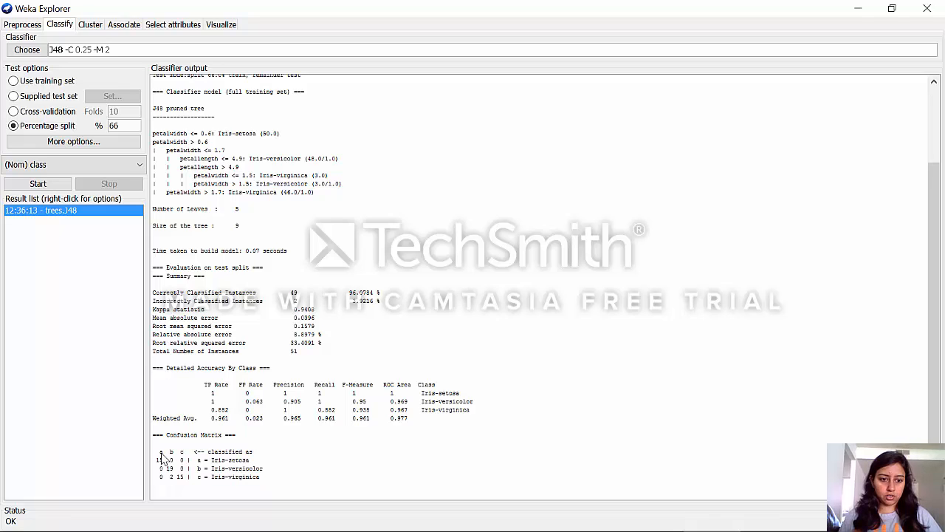
Examine the confusion matrix in the J48 output class by class, highlighting the entries of the Iris-virginica row
left_click_drag(160, 453, 207, 483)
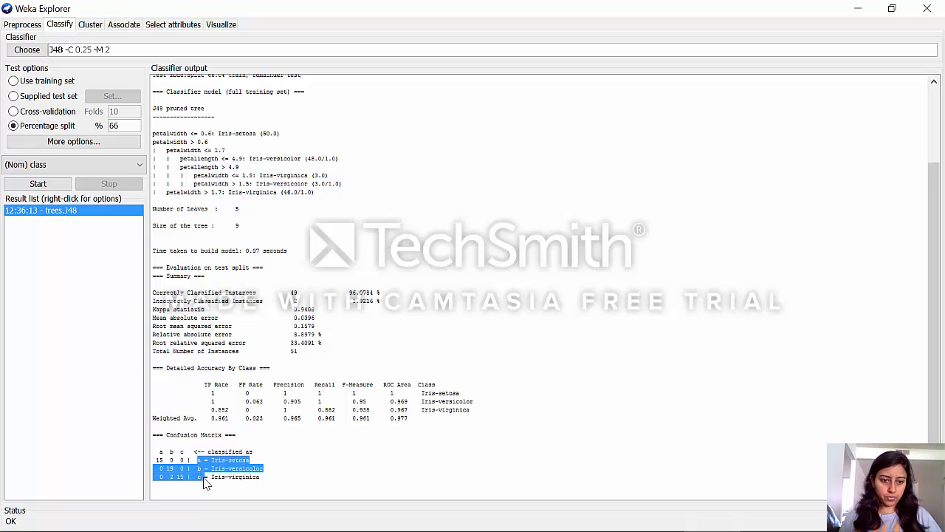
left_click(205, 479)
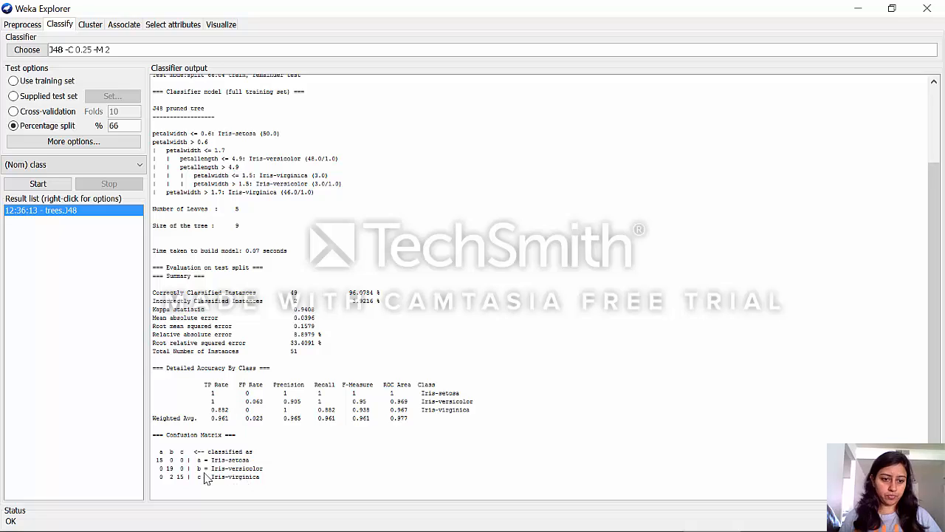
left_click_drag(188, 481, 162, 481)
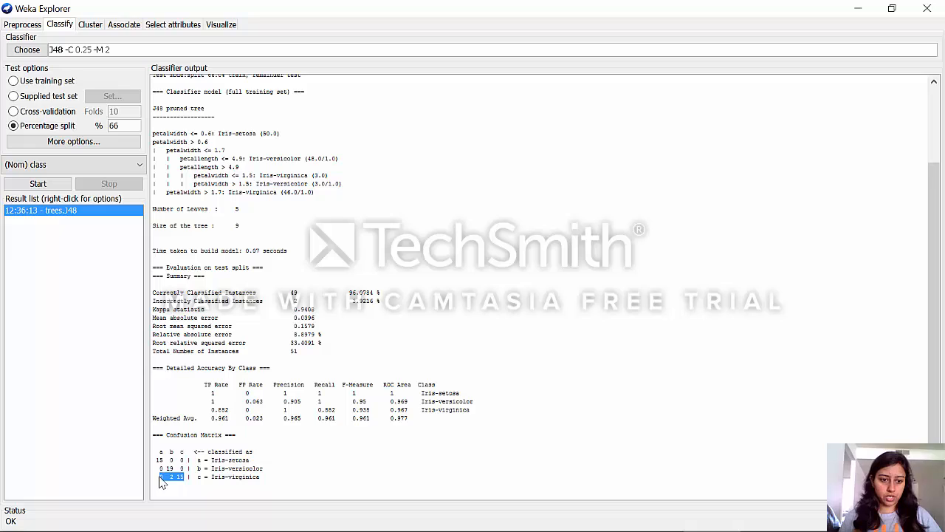
left_click(189, 481)
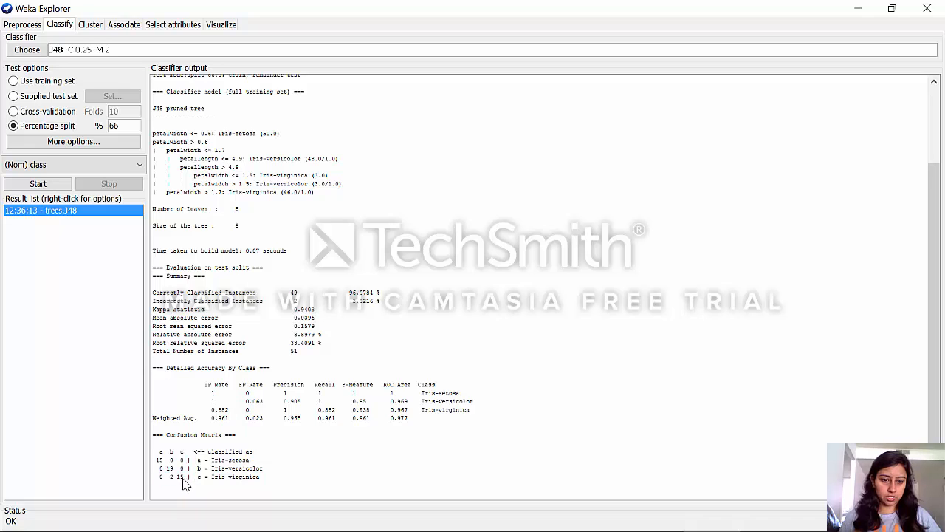
double_click(180, 478)
left_click(178, 482)
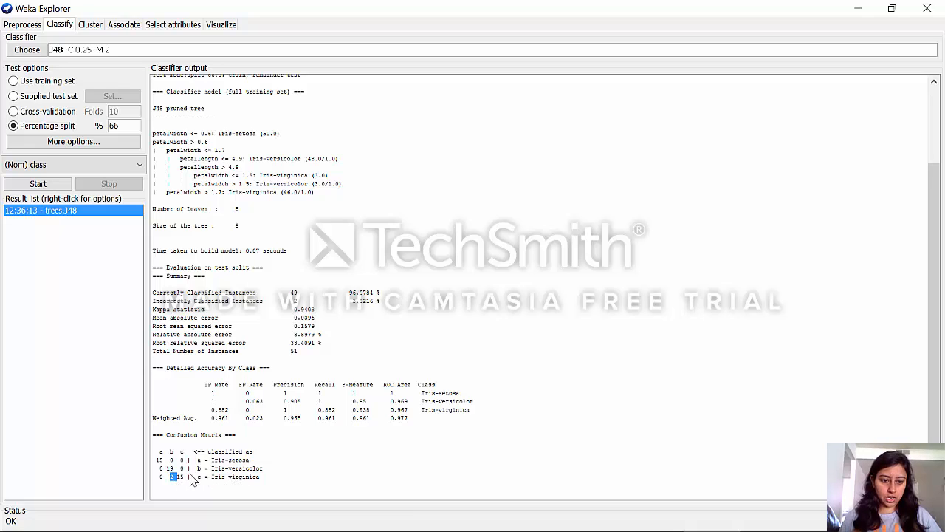
left_click(189, 481)
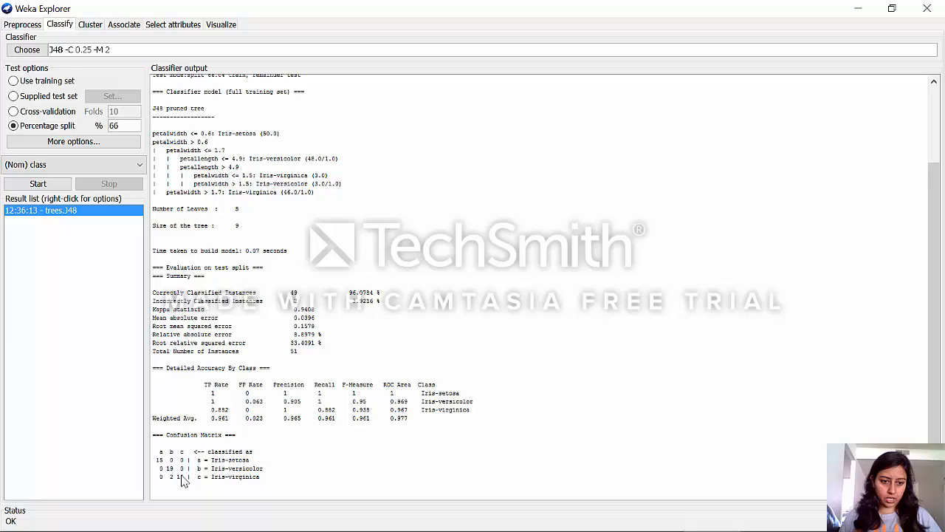
left_click_drag(178, 481, 169, 479)
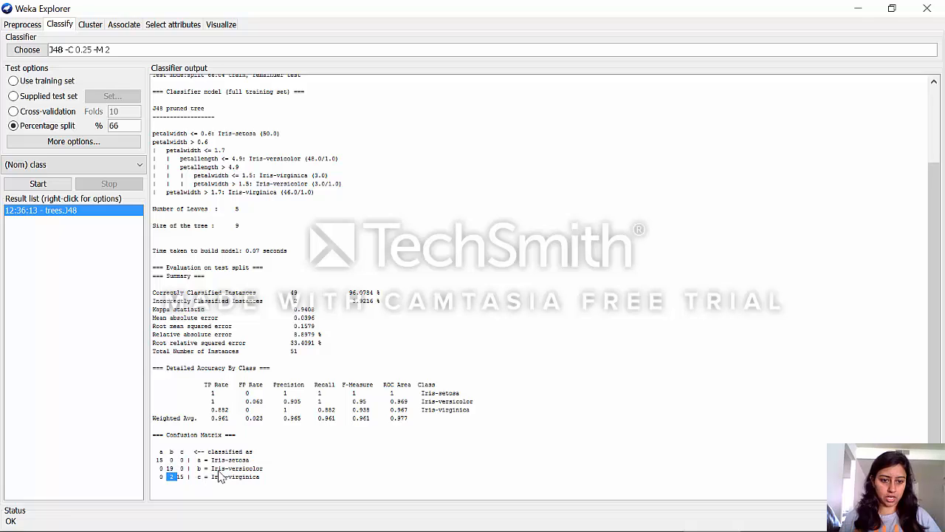
left_click(371, 470)
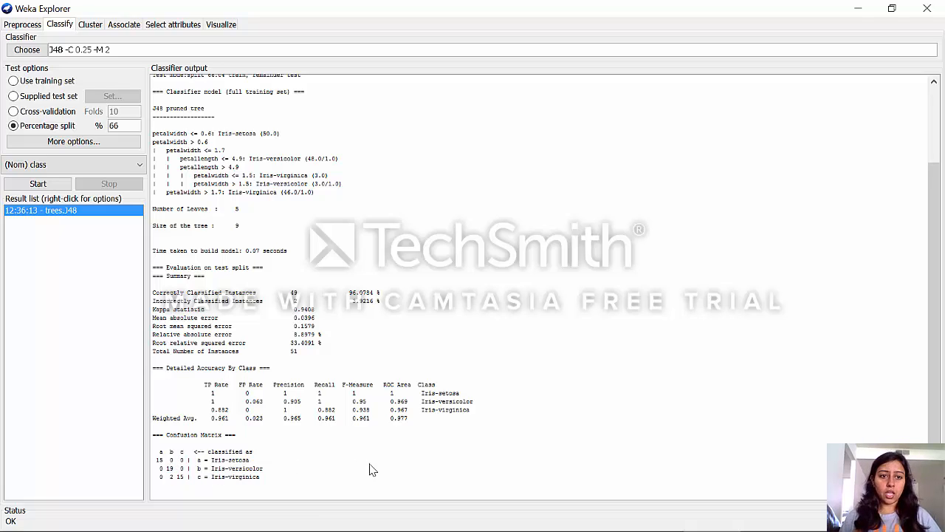
Switch to the Weka Explorer window holding the catsM data and review its Sex, Bwt and Hwt attributes
mouse_move(568, 529)
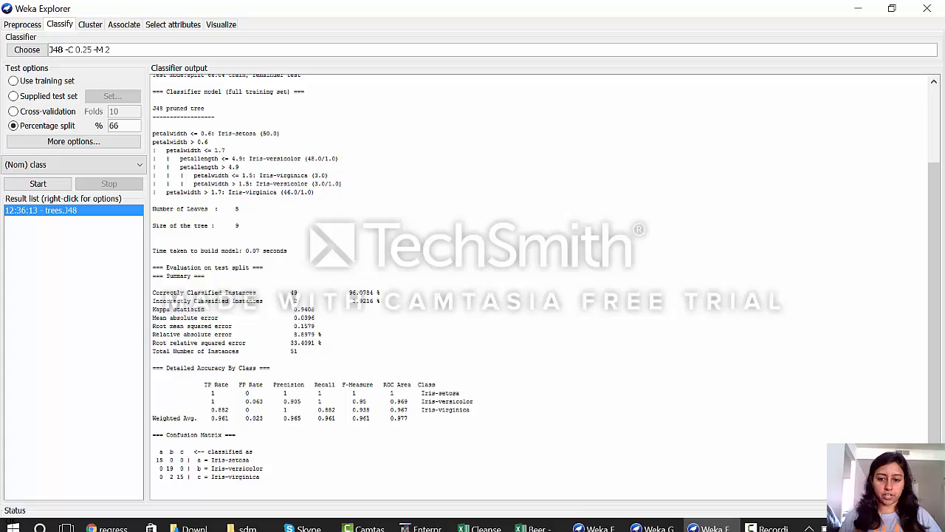
left_click(657, 523)
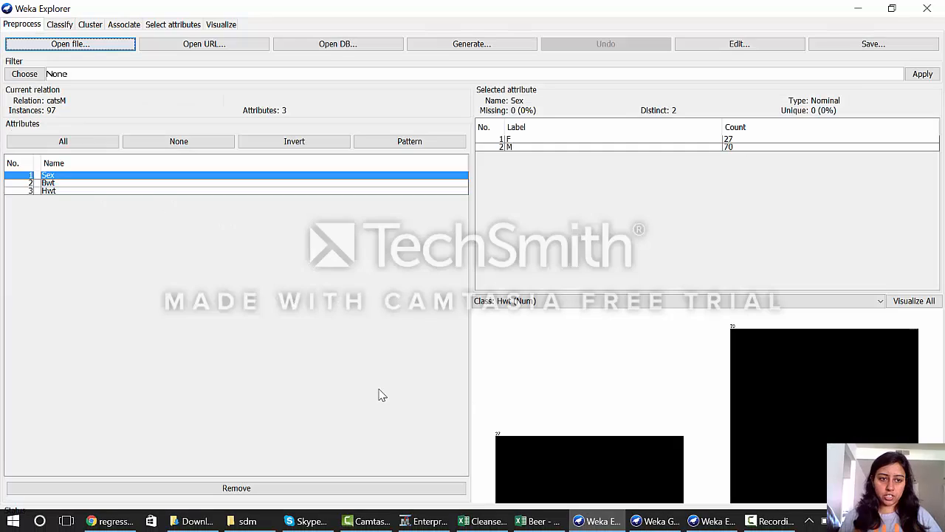
left_click(155, 191)
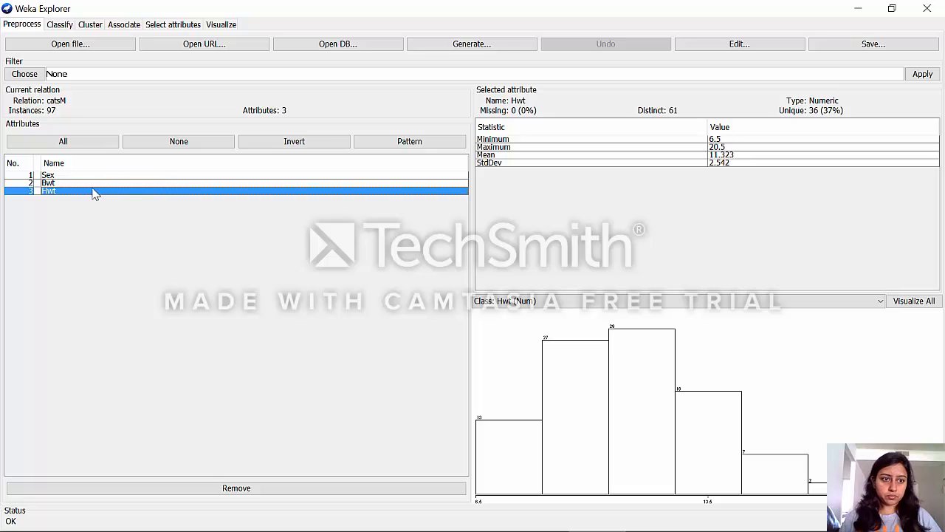
left_click(73, 177)
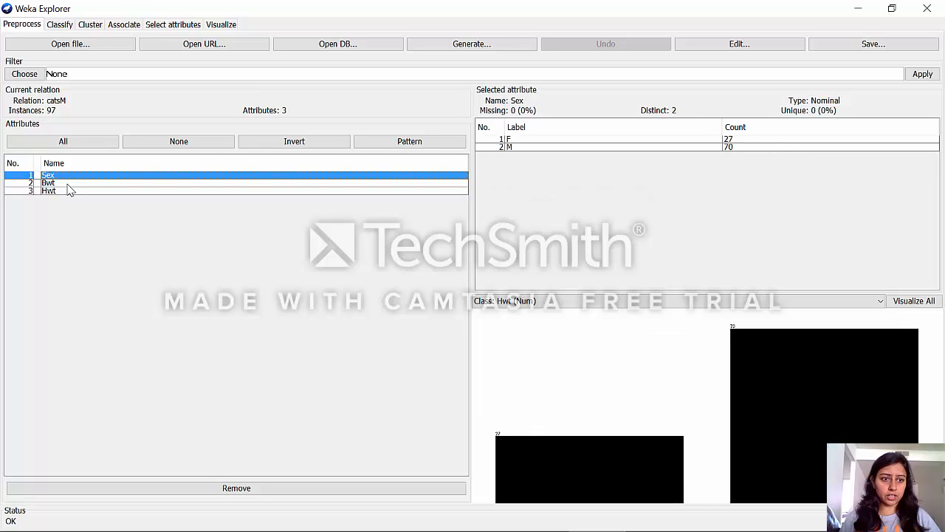
left_click(67, 184)
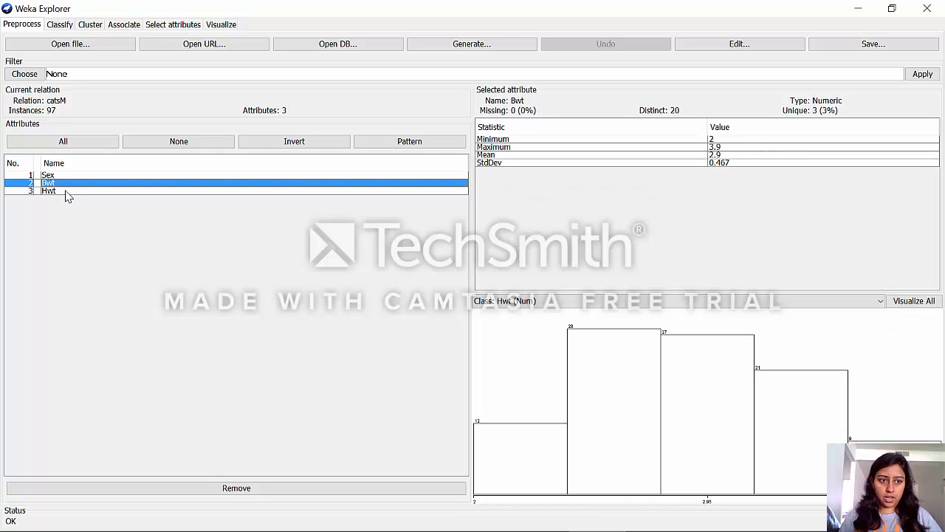
left_click(67, 192)
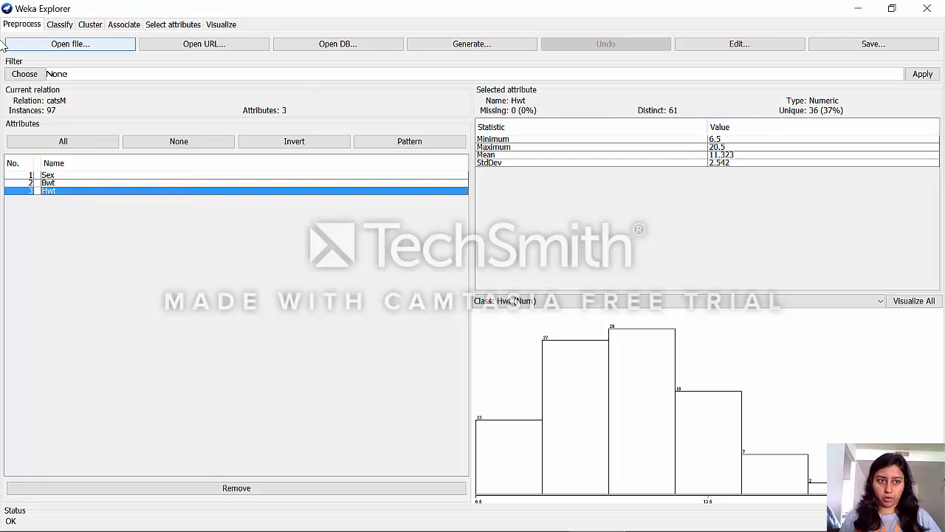
Choose the LinearRegression classifier from the functions group and run it on the catsM data with 10-fold cross-validation, predicting Hwt
left_click(49, 26)
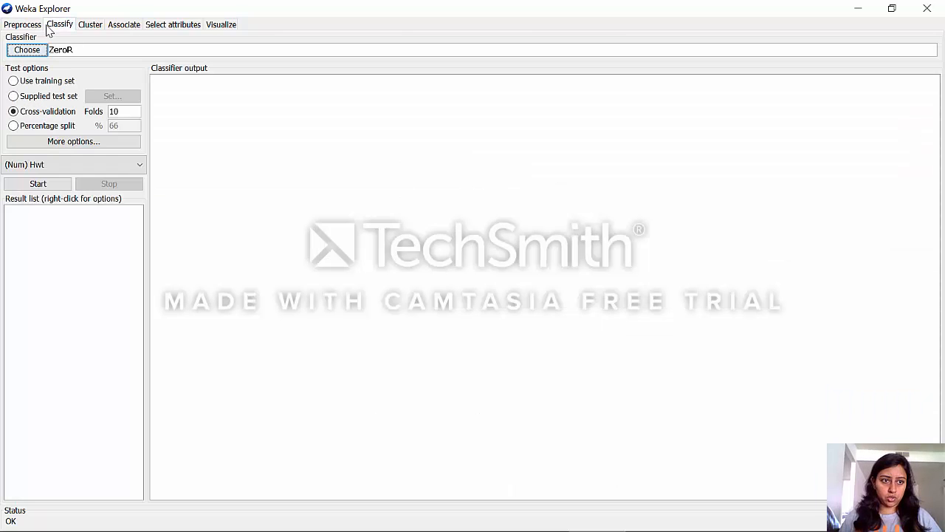
left_click(35, 51)
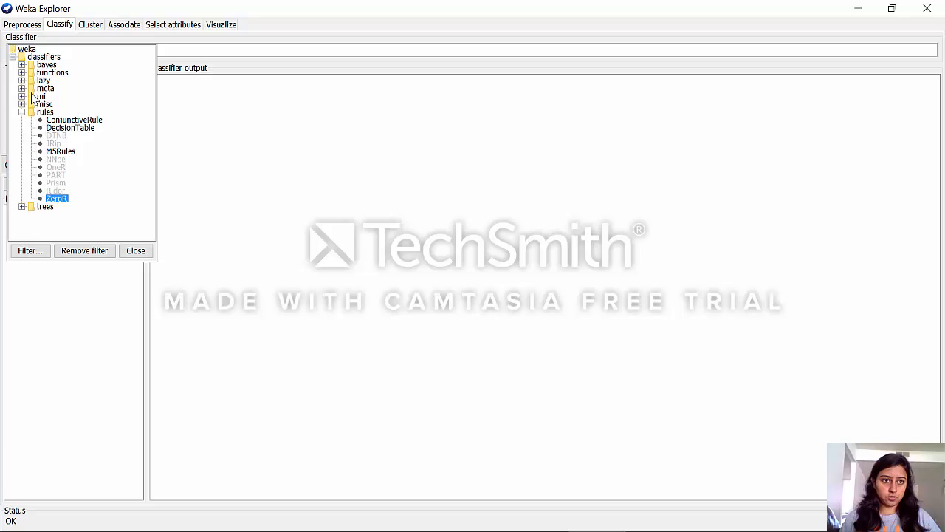
left_click(21, 72)
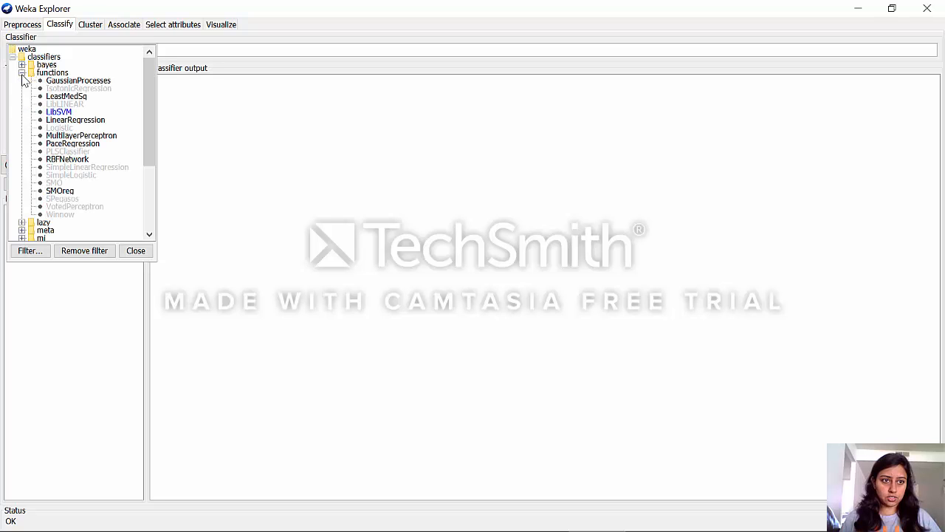
left_click(55, 120)
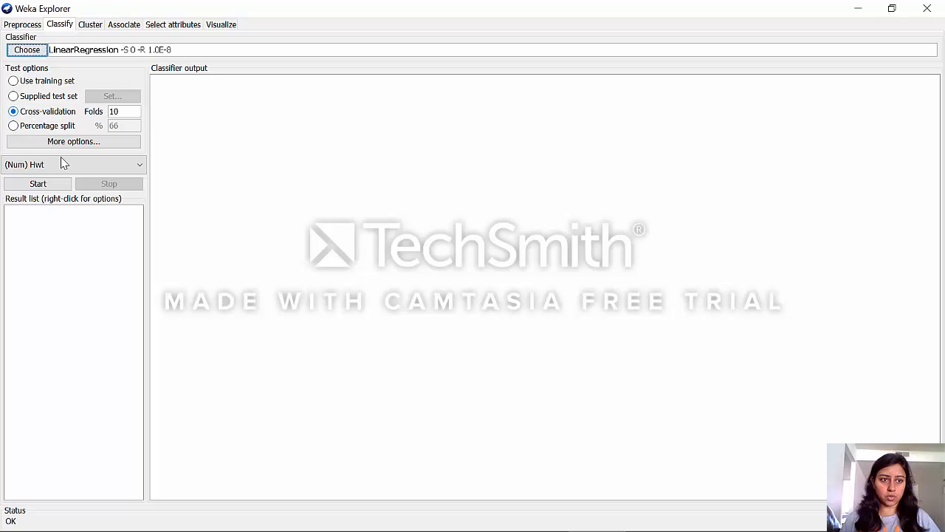
left_click(57, 185)
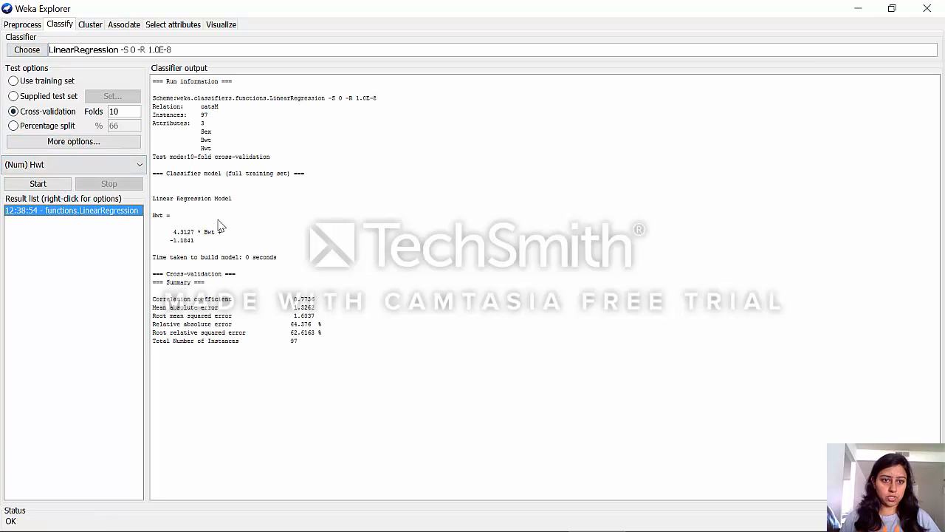
Highlight the Hwt equation in the linear regression output and examine its Bwt coefficient and constant term
left_click_drag(195, 244, 154, 220)
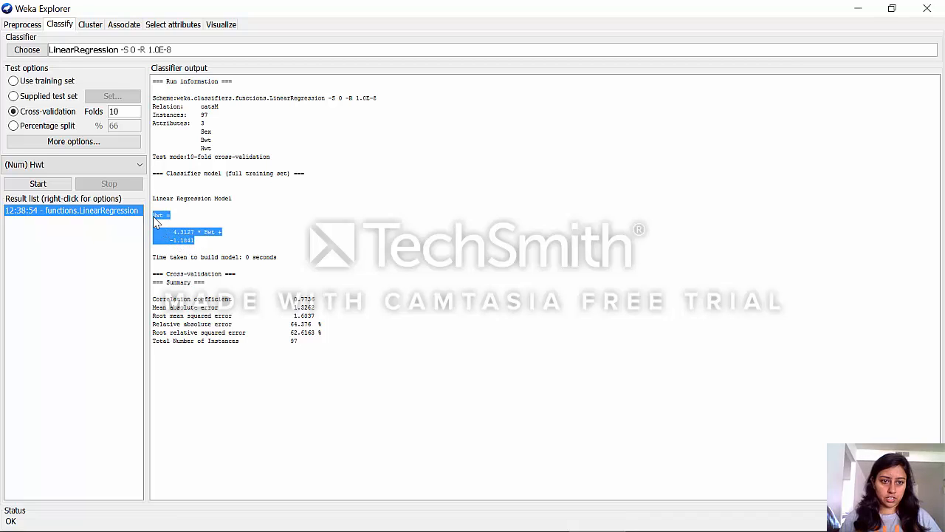
left_click(174, 240)
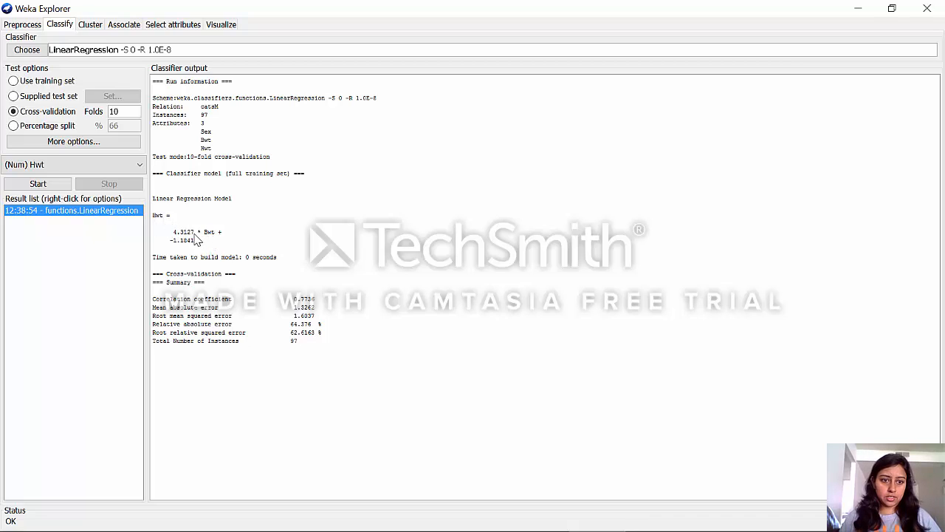
left_click_drag(194, 233, 175, 235)
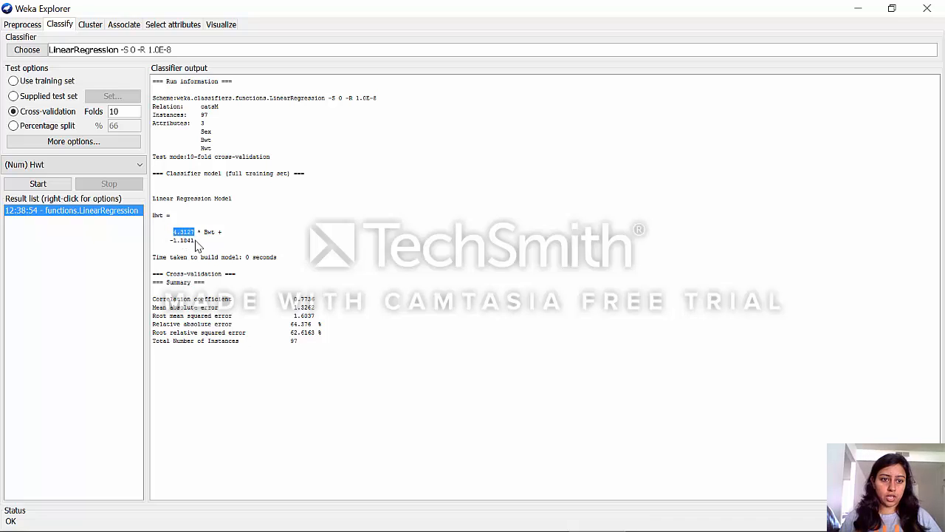
left_click_drag(195, 241, 172, 246)
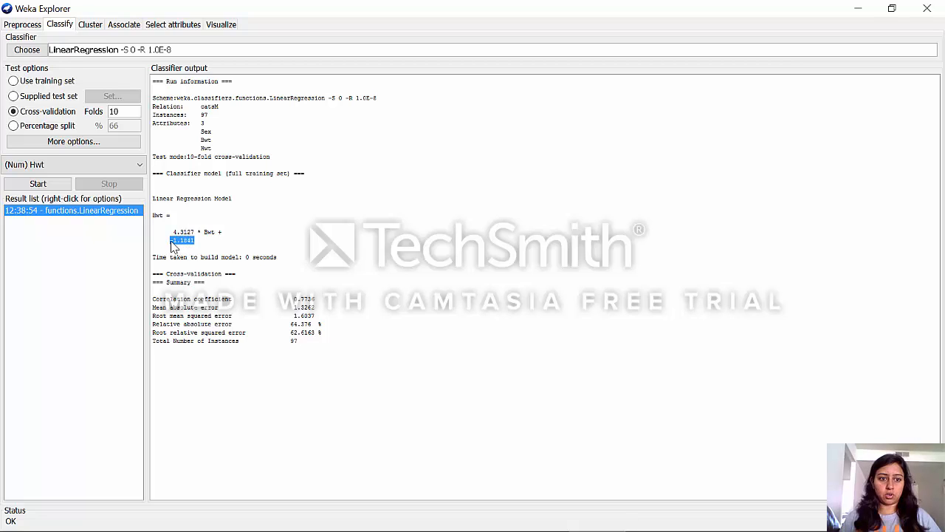
left_click(207, 255)
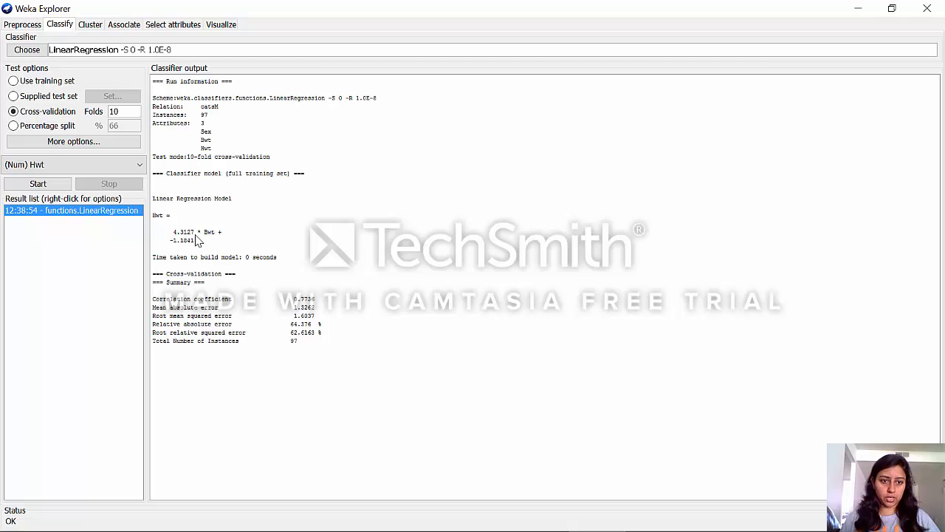
left_click_drag(196, 235, 174, 236)
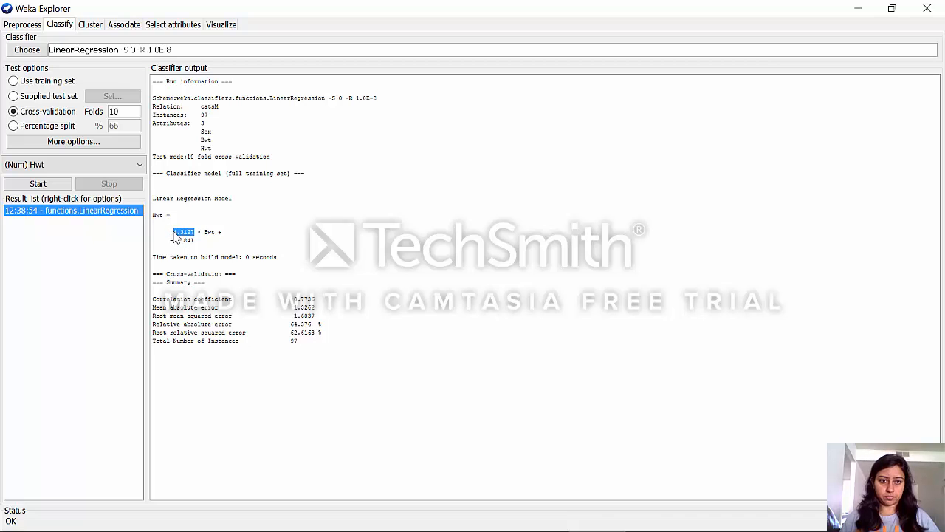
Compare the Sex attribute in the run information with the Bwt term used in the regression equation
left_click(216, 141)
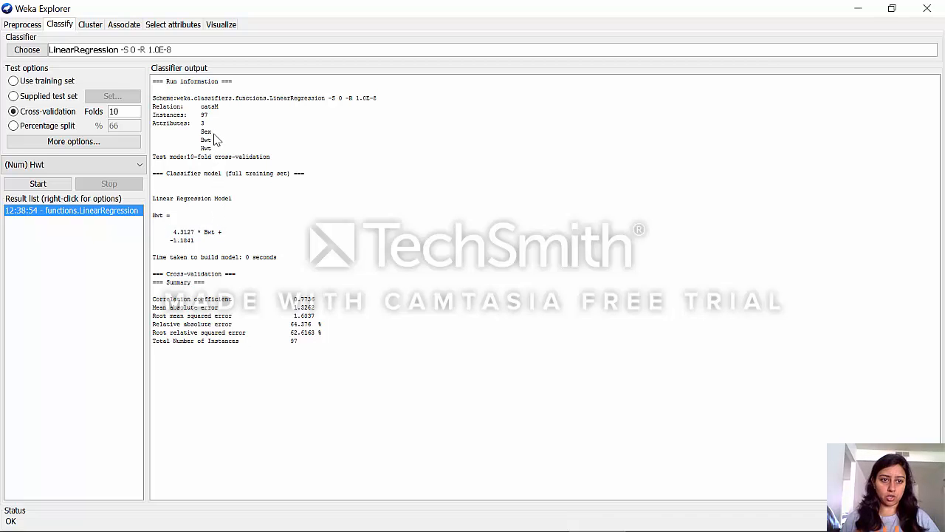
double_click(205, 132)
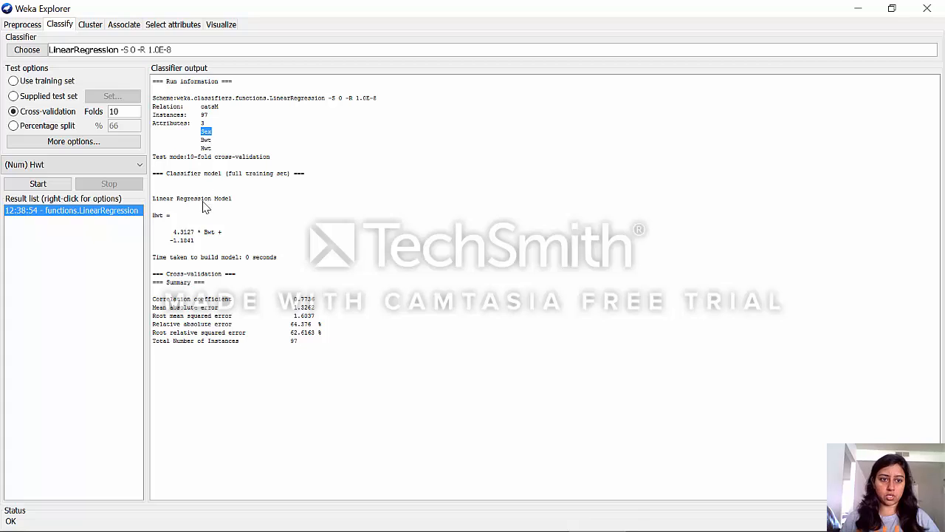
left_click(199, 241)
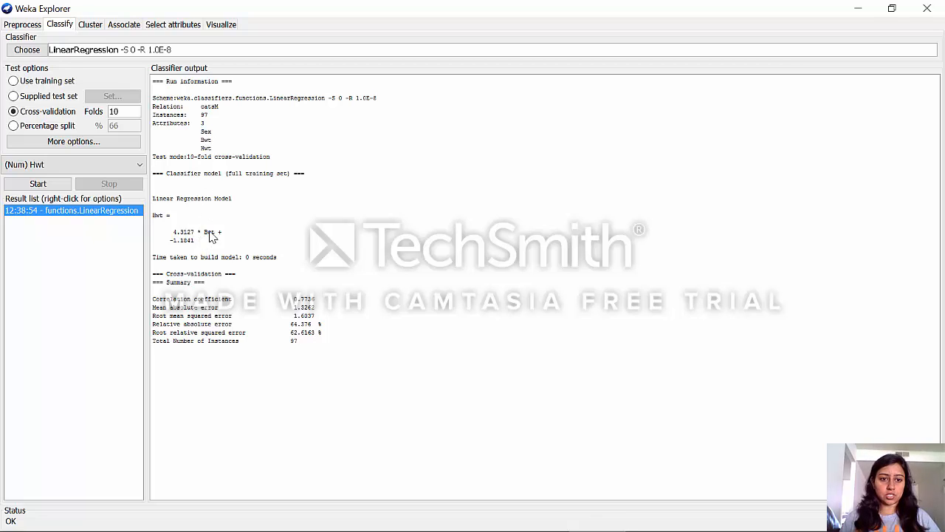
double_click(209, 234)
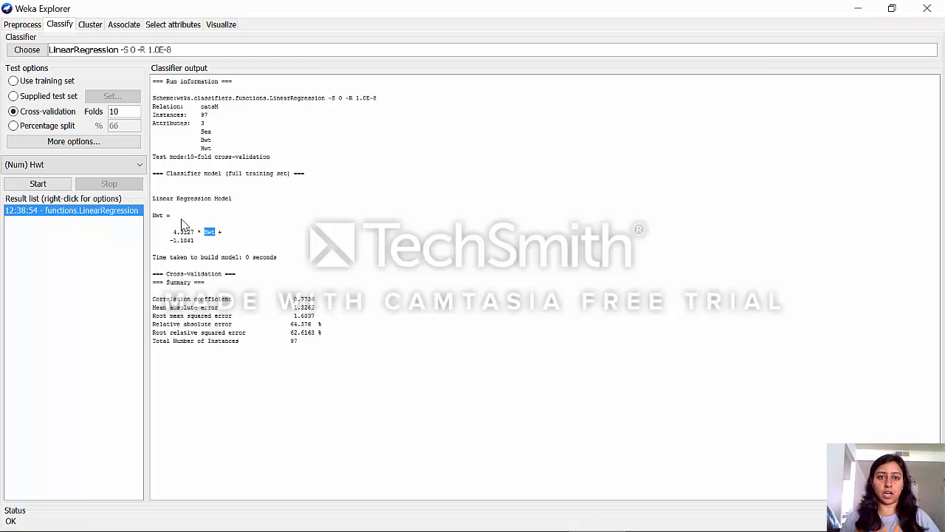
left_click(235, 266)
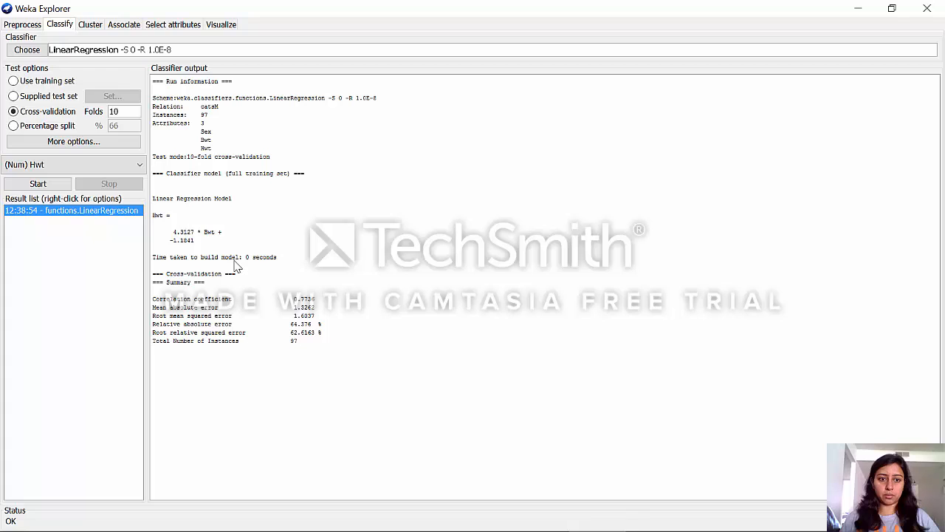